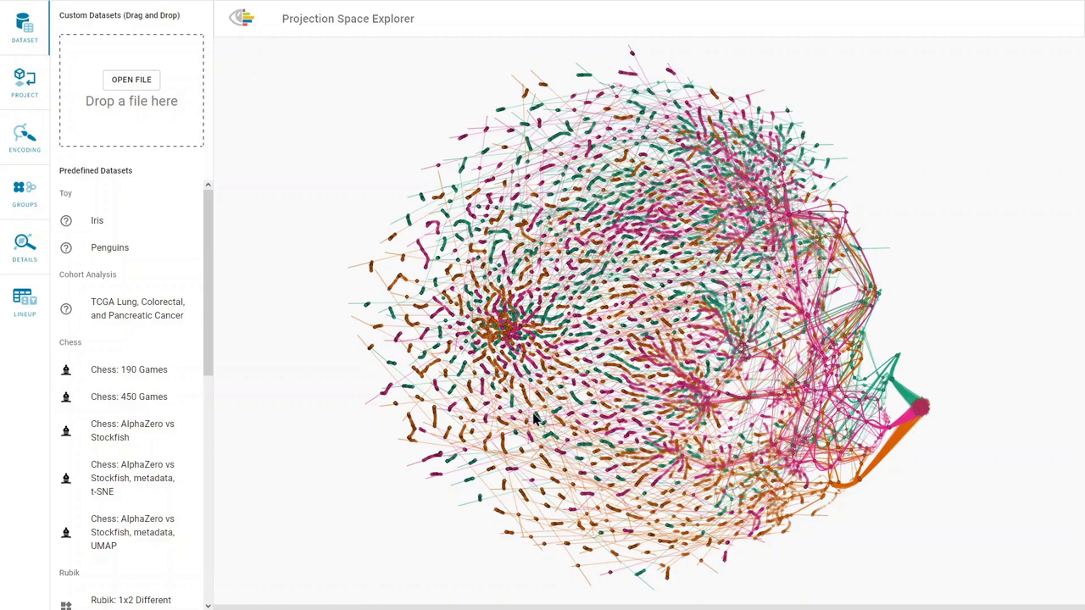
Step: Zoom the chess projection in around the converging start point on its right edge
mouse_move(930, 450)
scroll(930, 449, up, 5)
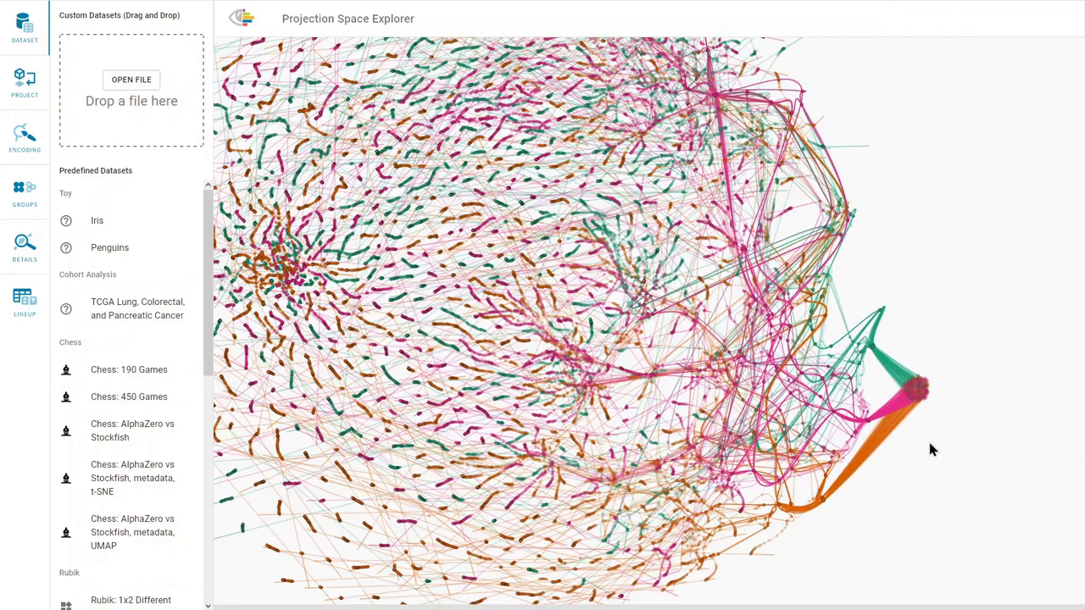
scroll(930, 449, up, 2)
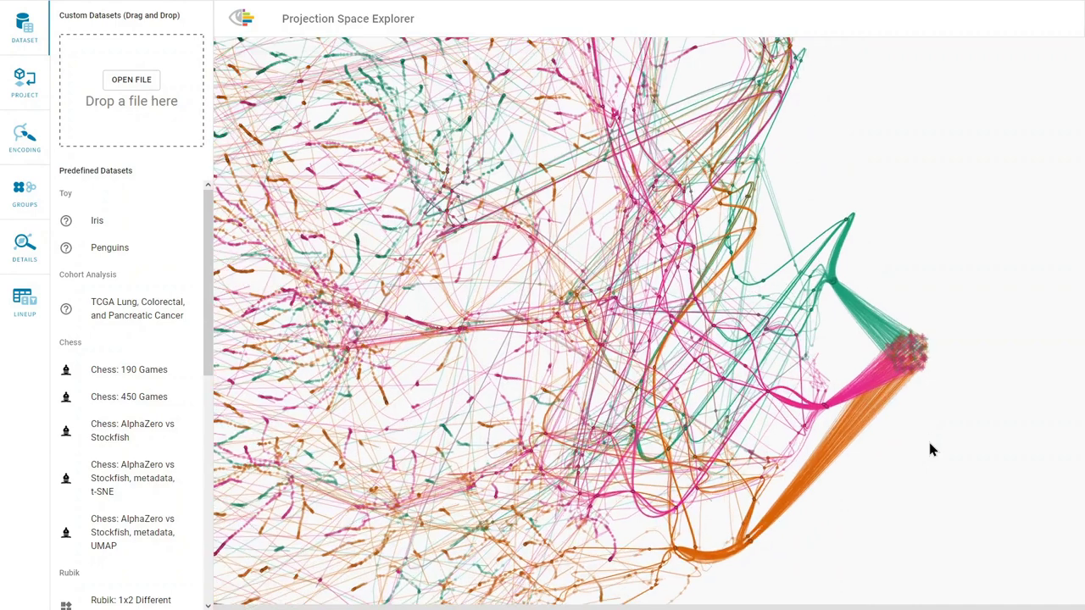
Step: Make Session (82 groups) the active grouping and lasso two groups on the orange Queen's Pawn bundle
click(13, 202)
click(87, 186)
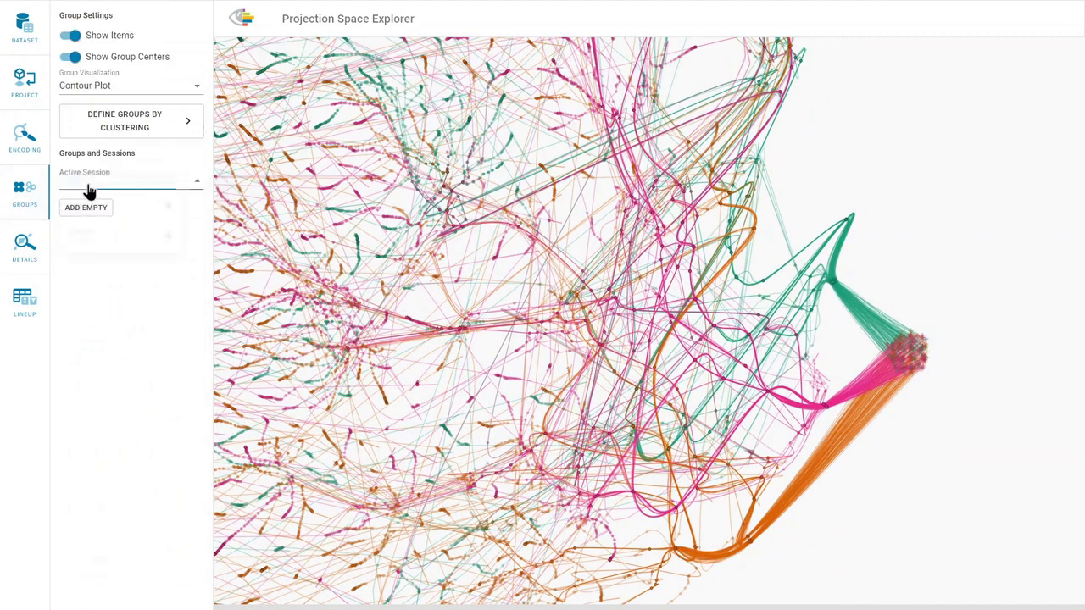
click(99, 218)
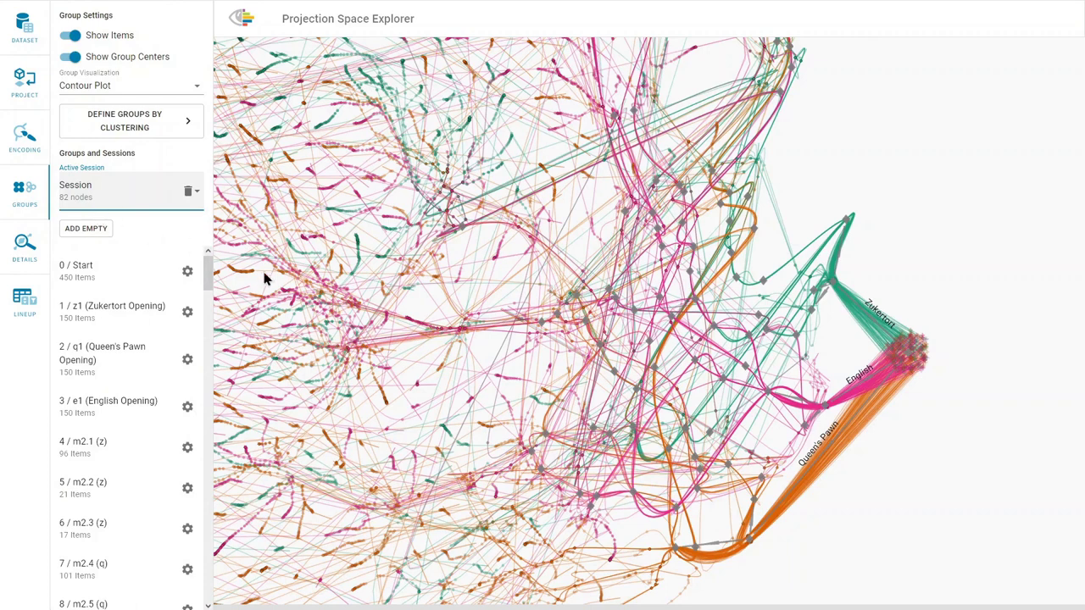
mouse_move(763, 501)
mouse_move(702, 582)
mouse_down()
mouse_move(619, 556)
mouse_move(699, 596)
mouse_up()
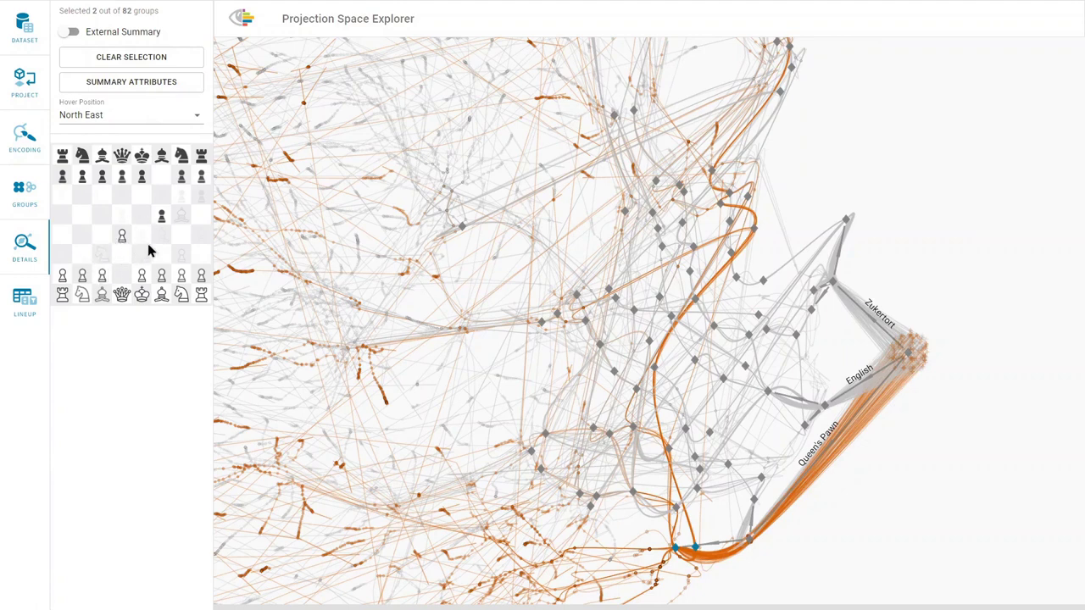
Step: Add Opening to the summary attributes
click(184, 90)
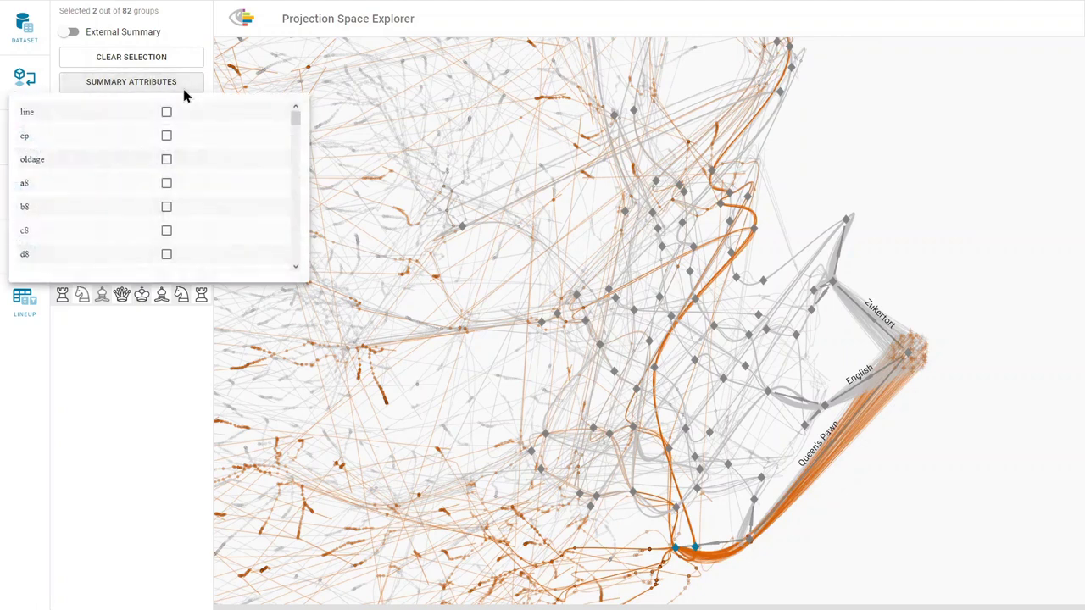
drag(297, 119, 304, 264)
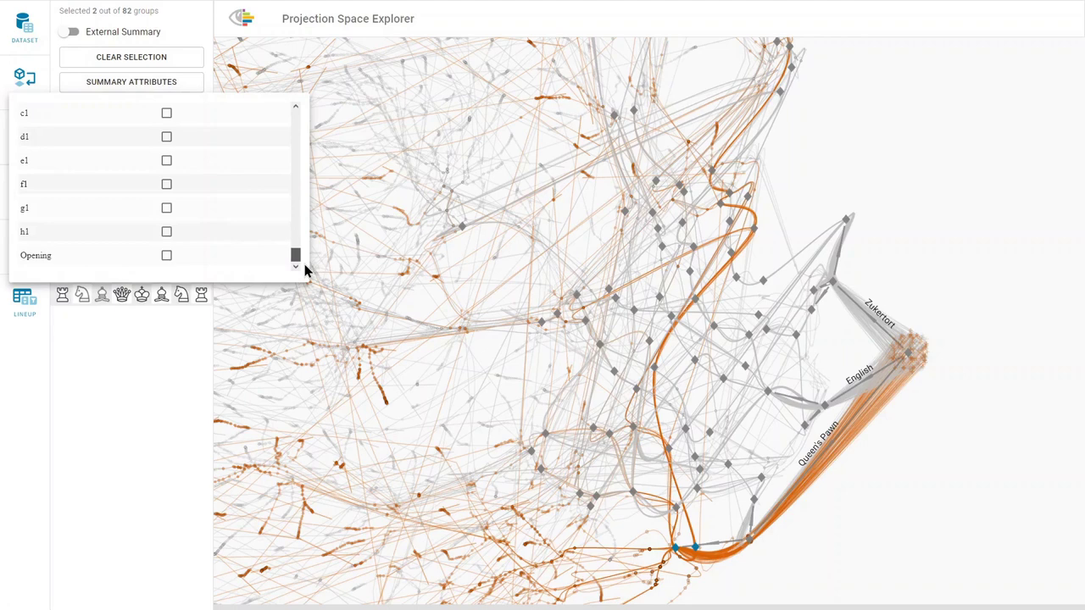
click(166, 255)
click(163, 339)
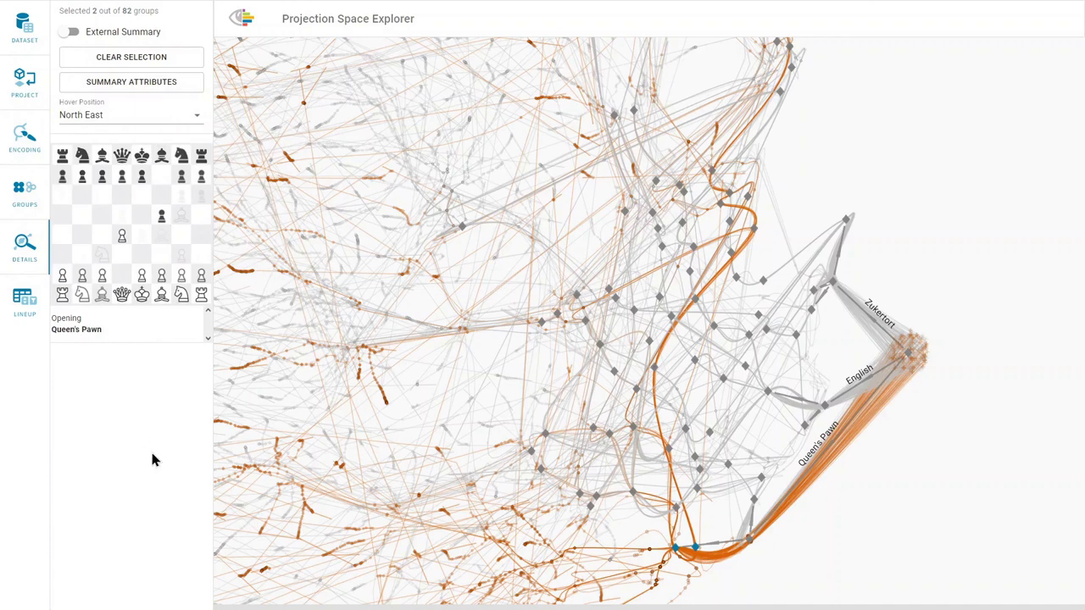
Step: Select the Start group to show its opening bar chart split evenly into thirds
click(910, 359)
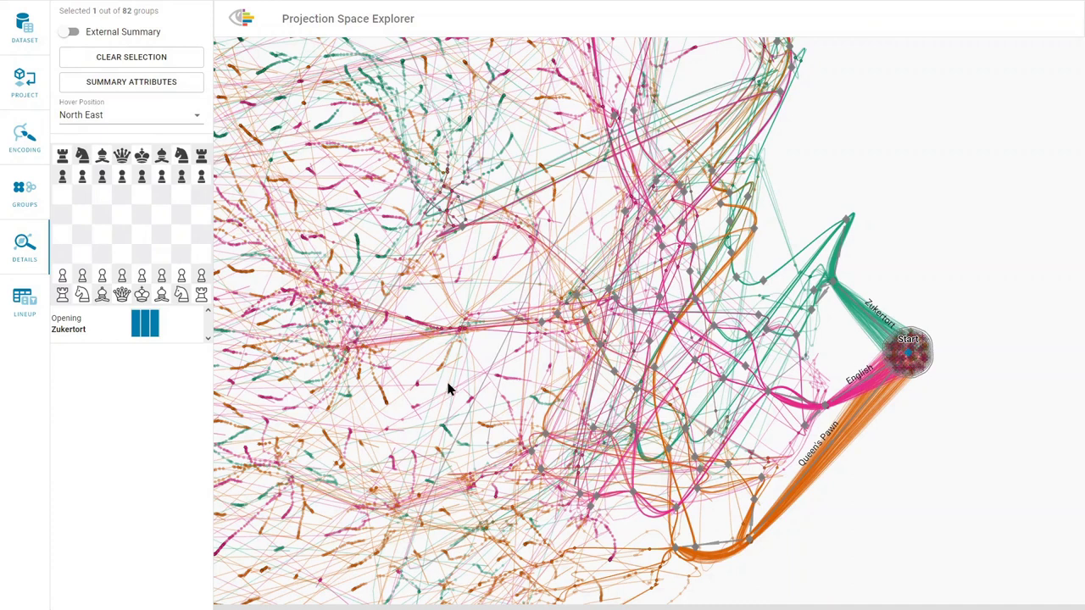
mouse_move(156, 337)
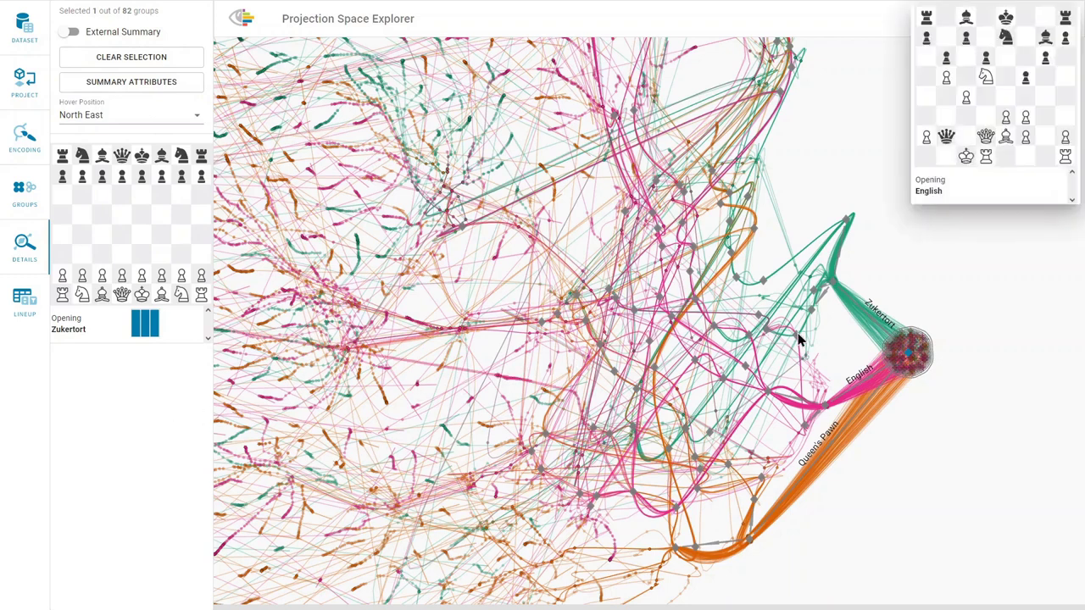
mouse_move(841, 334)
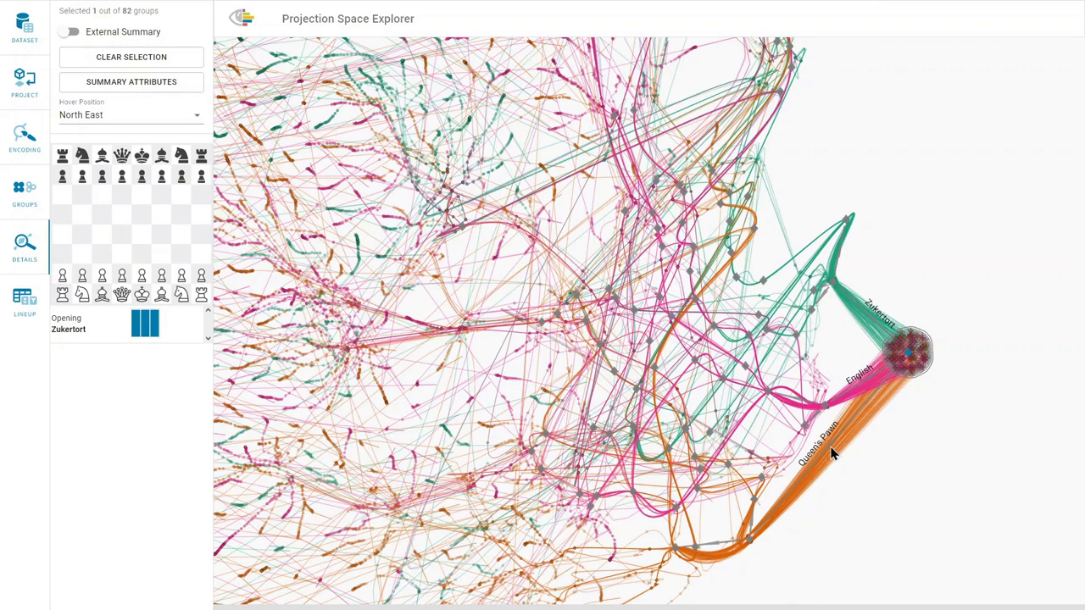
Step: Zoom out to the whole round cloud of trajectories and shift it slightly upward
scroll(906, 519, down, 3)
scroll(894, 520, down, 5)
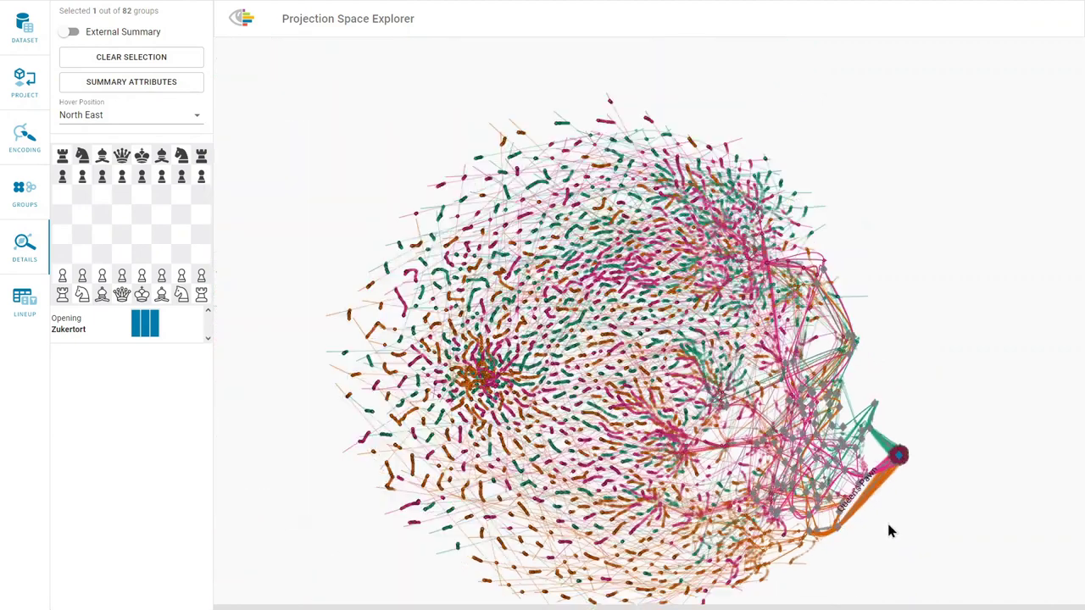
drag(890, 531, 899, 473)
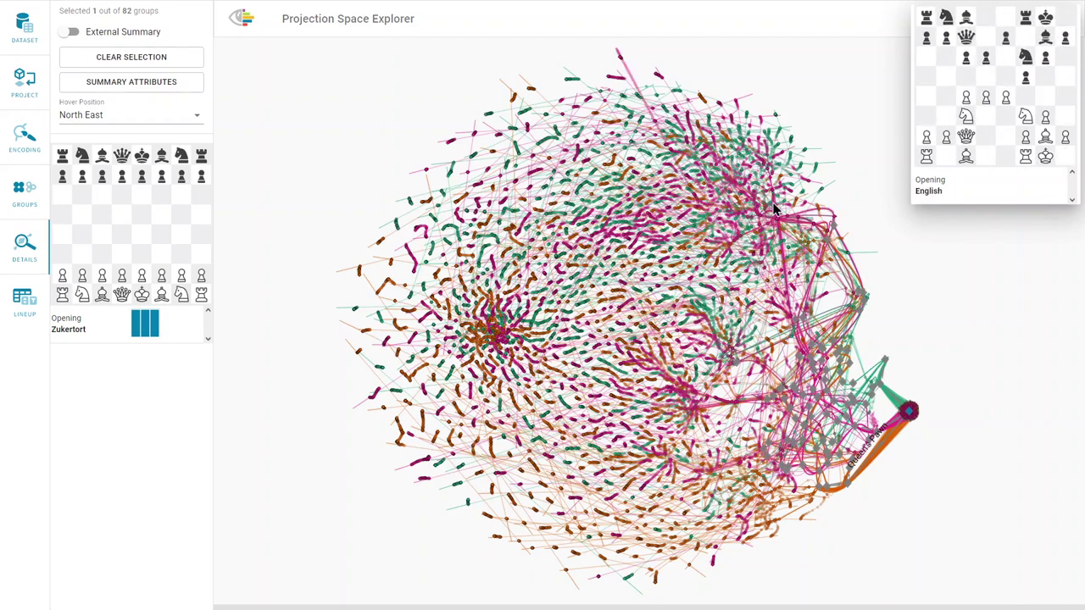
Step: Create groups from three lassoed clusters: the upper-right one, one near the hub, and one below-left of it
mouse_move(769, 194)
mouse_down()
mouse_move(733, 177)
mouse_move(711, 185)
mouse_move(716, 219)
mouse_move(761, 253)
mouse_move(788, 243)
mouse_move(772, 188)
mouse_move(784, 219)
mouse_up()
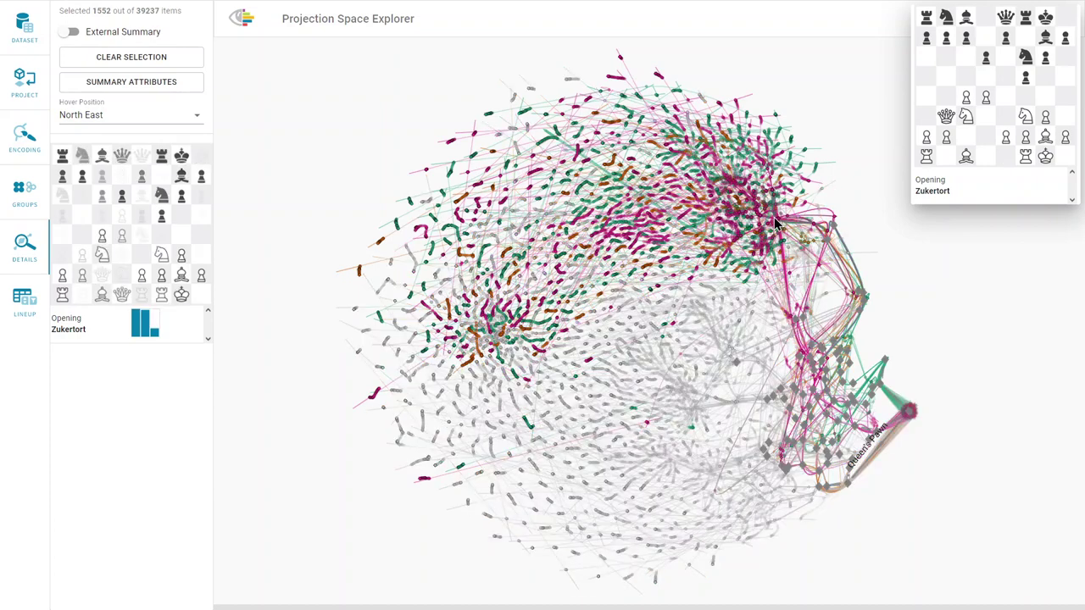
right_click(776, 222)
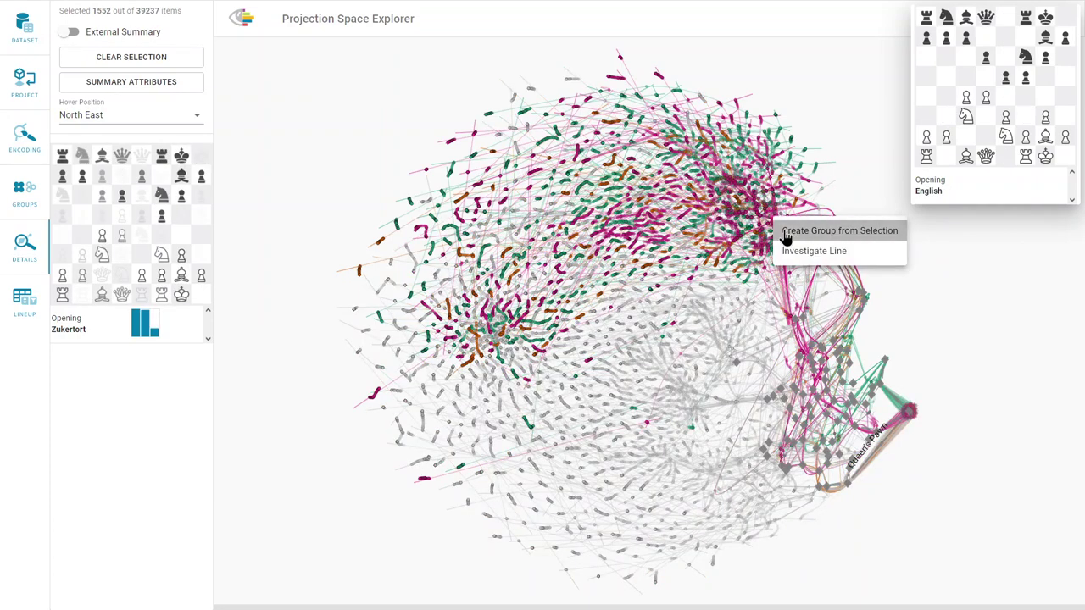
click(785, 233)
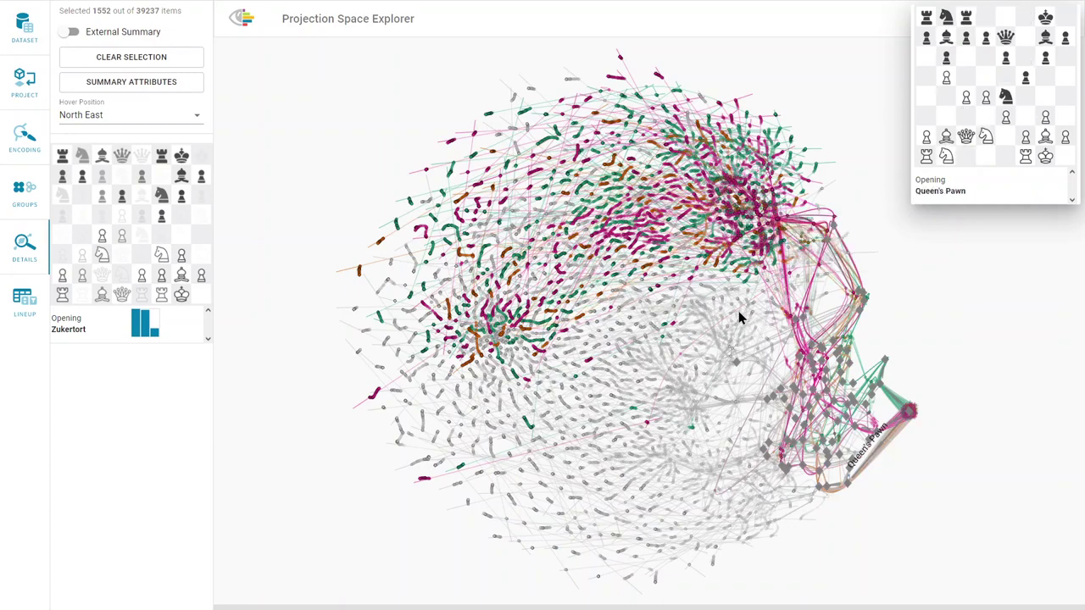
mouse_move(692, 315)
mouse_down()
mouse_move(693, 348)
mouse_move(721, 376)
mouse_move(751, 370)
mouse_move(729, 339)
mouse_up()
right_click(729, 339)
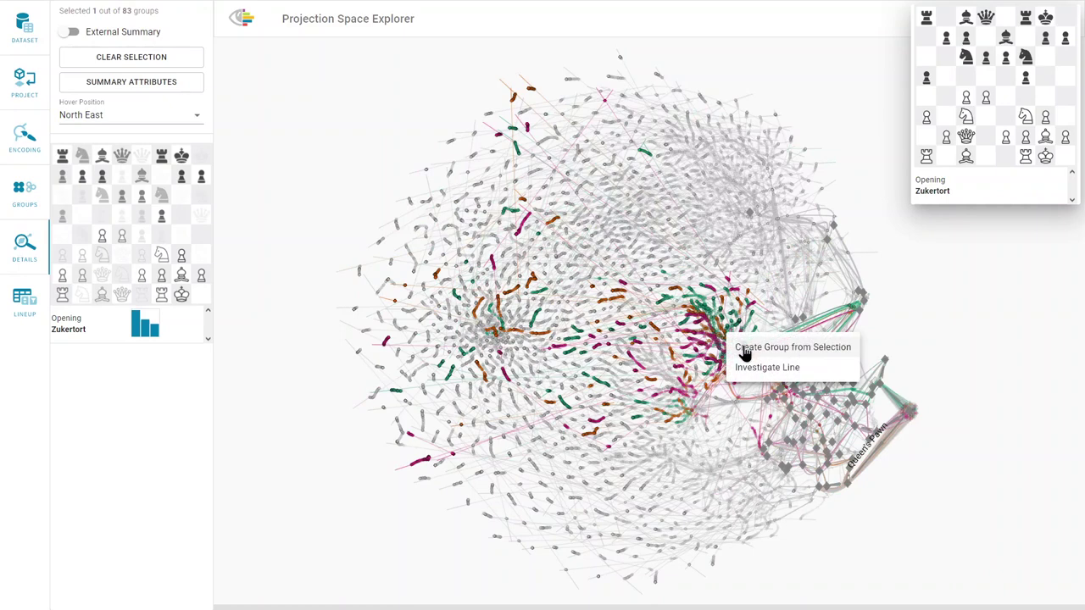
click(746, 348)
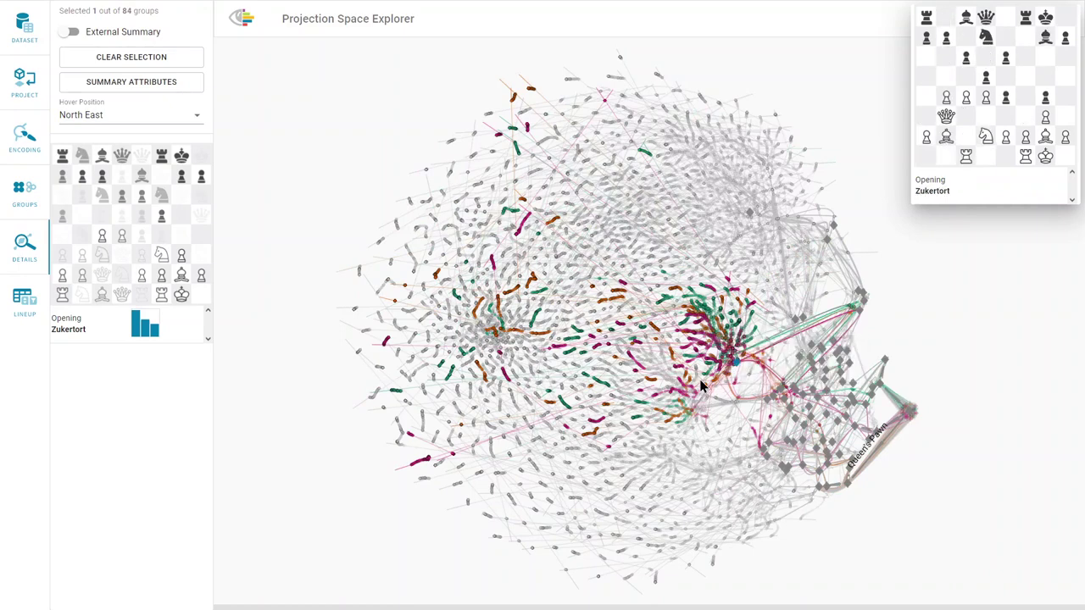
mouse_move(666, 363)
mouse_down()
mouse_move(641, 384)
mouse_move(678, 420)
mouse_move(702, 428)
mouse_move(697, 402)
mouse_up()
right_click(697, 402)
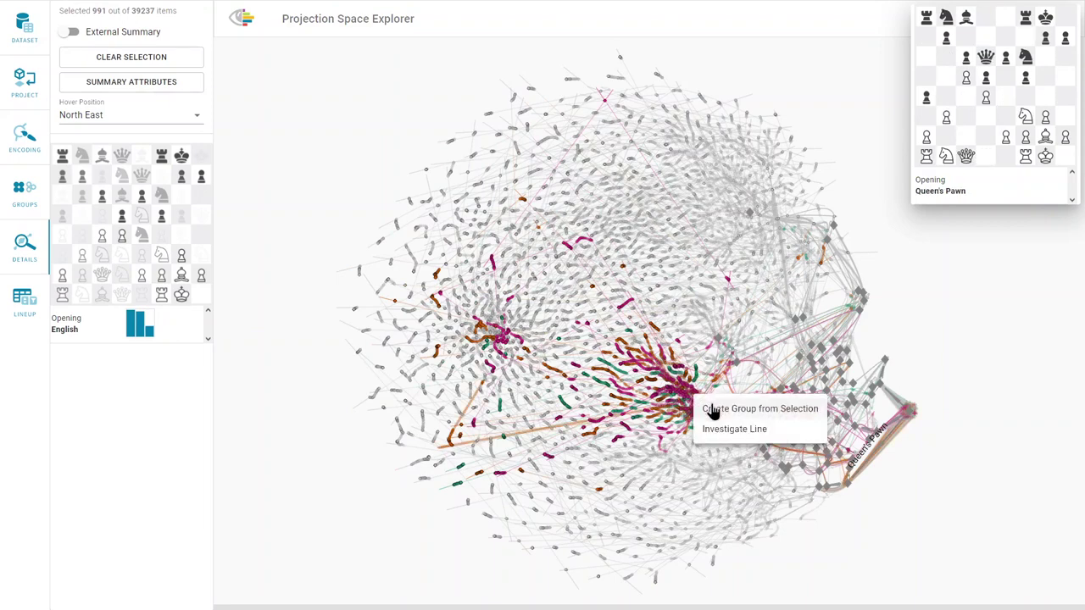
click(679, 439)
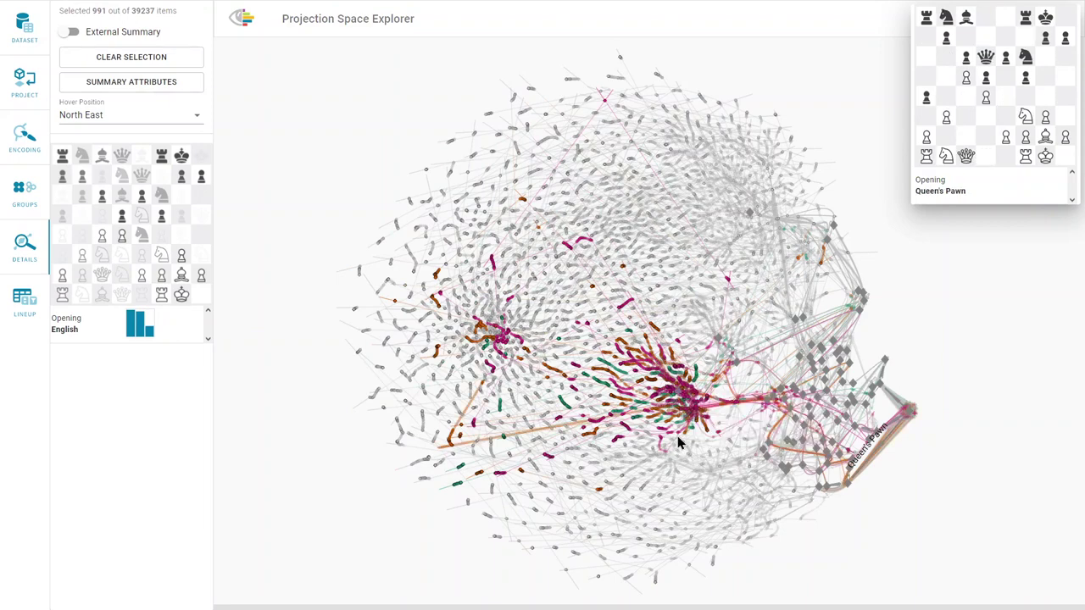
Step: Create groups from the clusters just below the hub and near the bottom of the projection
mouse_move(626, 444)
mouse_down()
mouse_move(650, 478)
mouse_move(688, 478)
mouse_move(703, 461)
mouse_move(678, 434)
mouse_move(680, 461)
mouse_up()
right_click(682, 462)
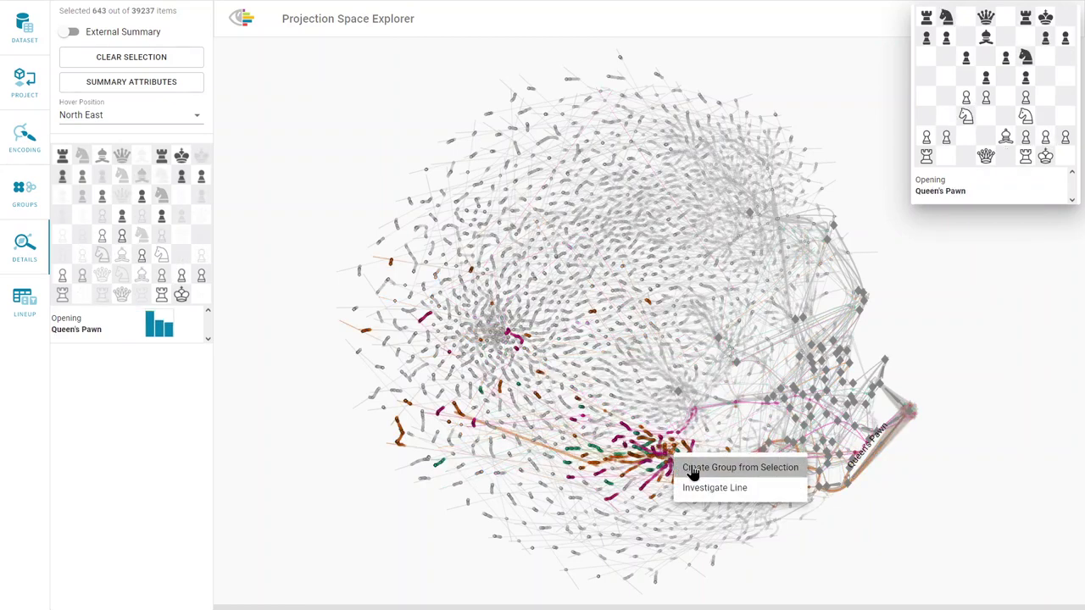
click(693, 469)
mouse_move(675, 502)
mouse_down()
mouse_move(628, 497)
mouse_move(596, 518)
mouse_move(611, 561)
mouse_move(671, 578)
mouse_move(720, 562)
mouse_move(716, 511)
mouse_move(656, 501)
mouse_up()
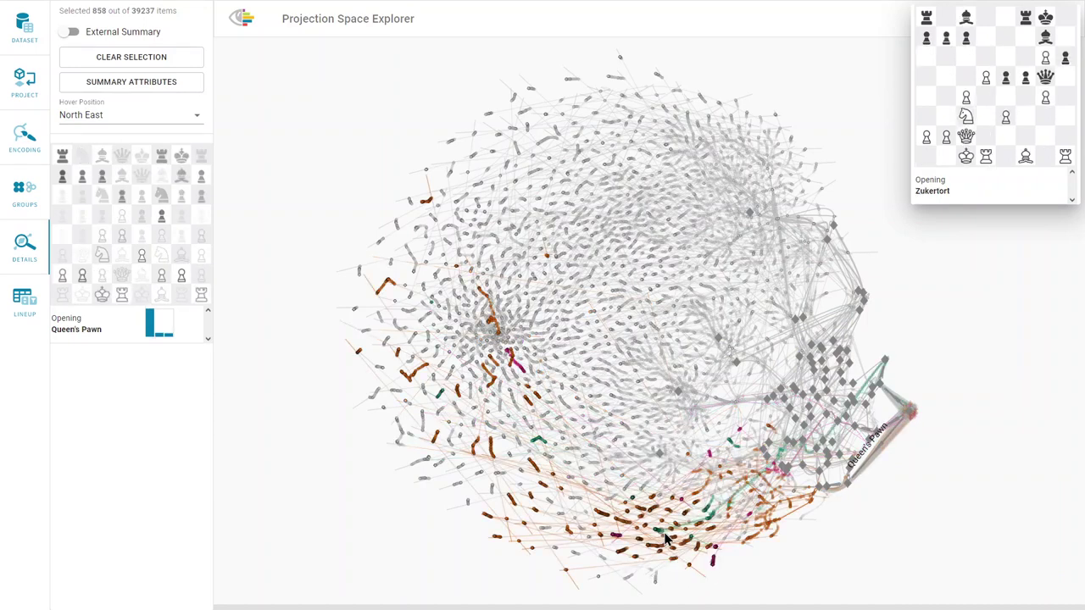
right_click(667, 538)
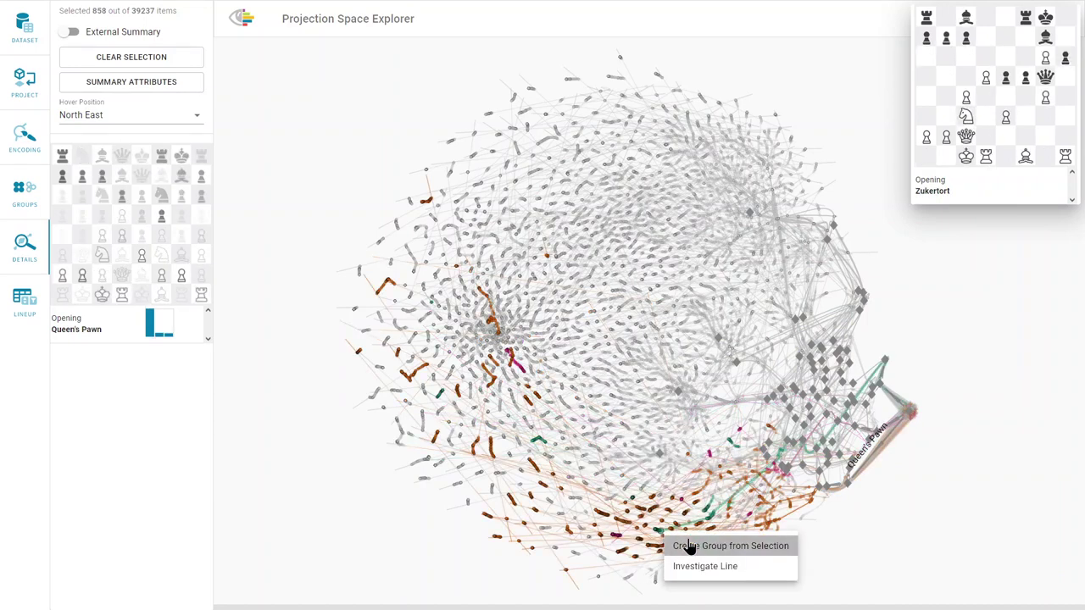
click(691, 547)
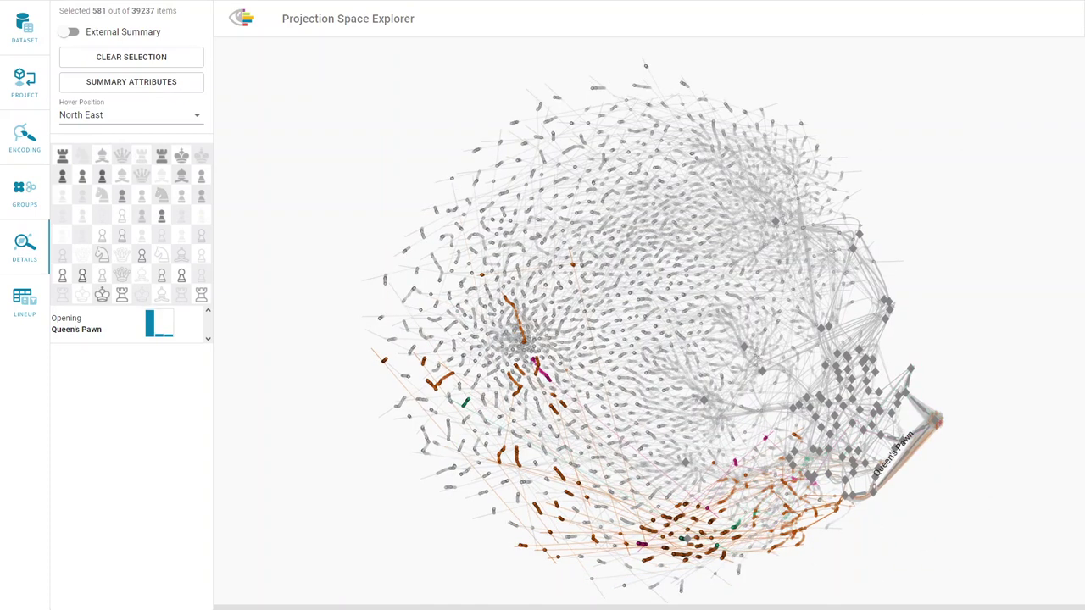
Step: Select five groups, starting with Zukertort, and compare them side by side in the Comparison pane
click(750, 343)
ctrl+click(710, 402)
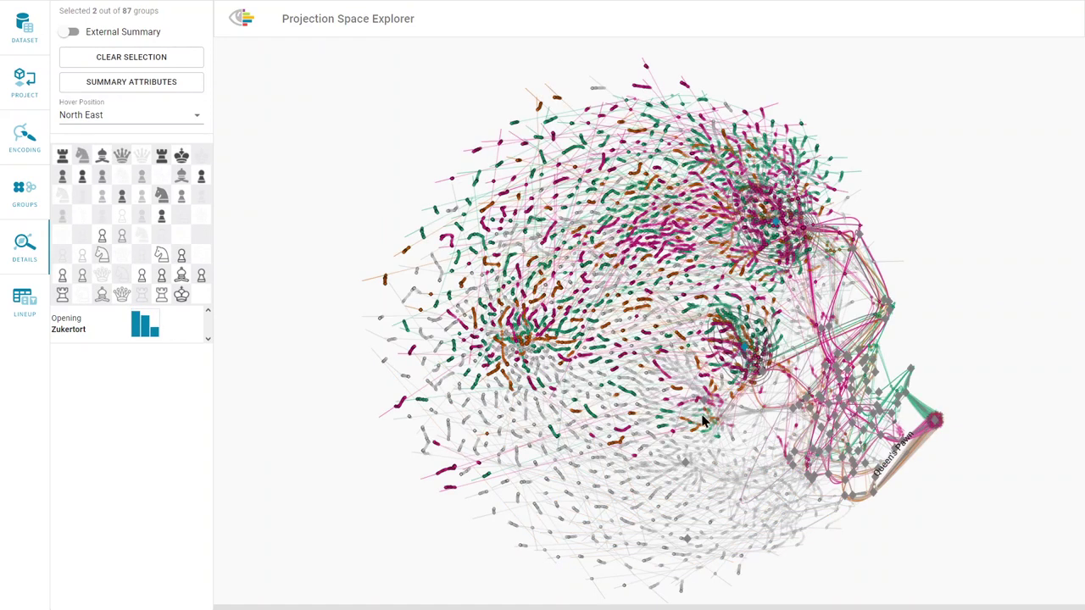
ctrl+click(687, 469)
ctrl+click(687, 472)
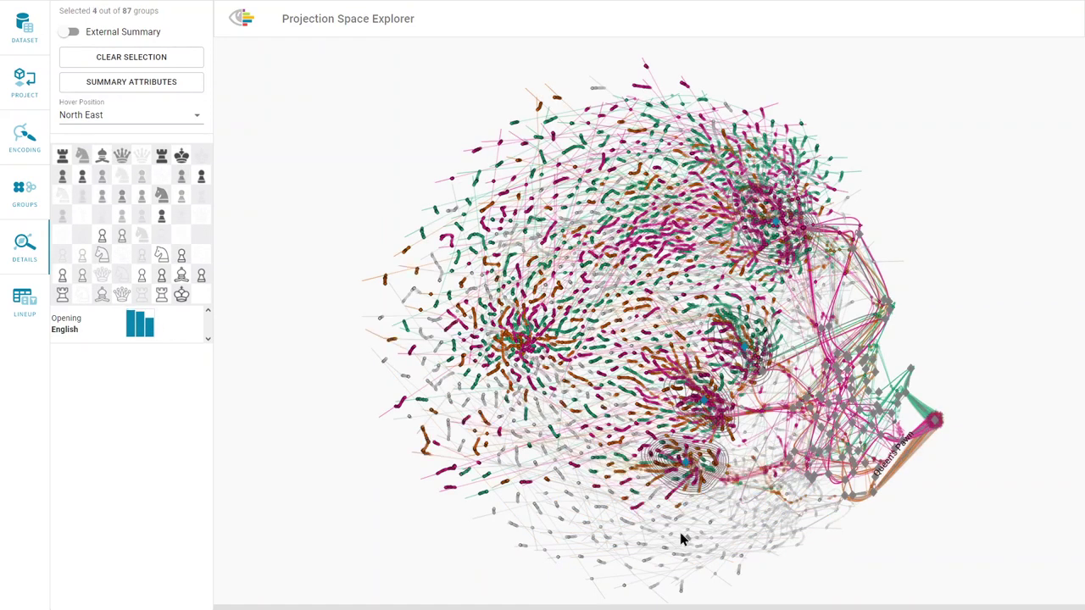
ctrl+click(687, 537)
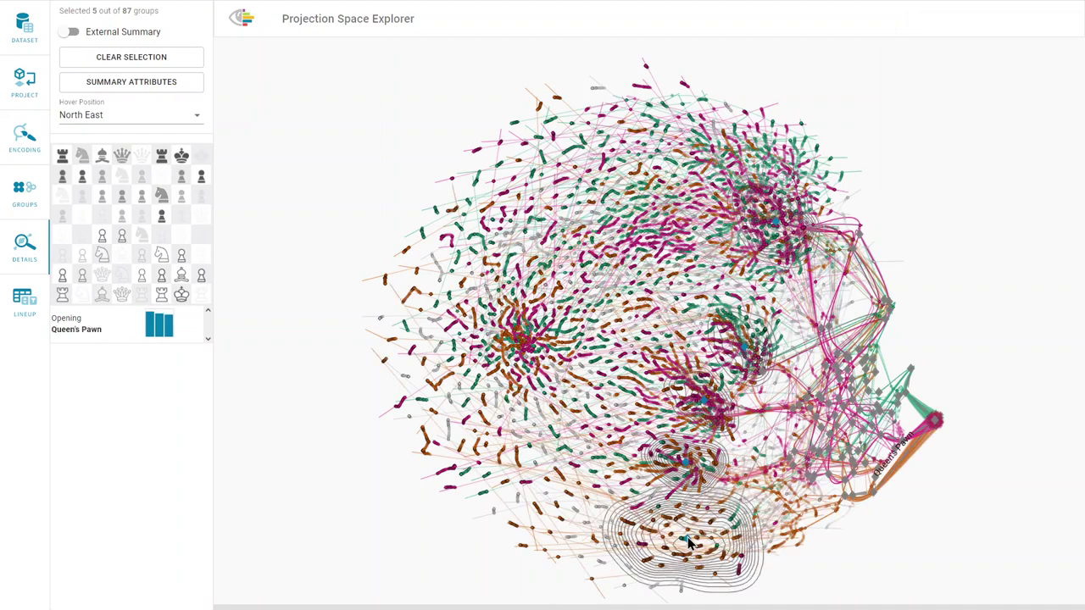
right_click(687, 536)
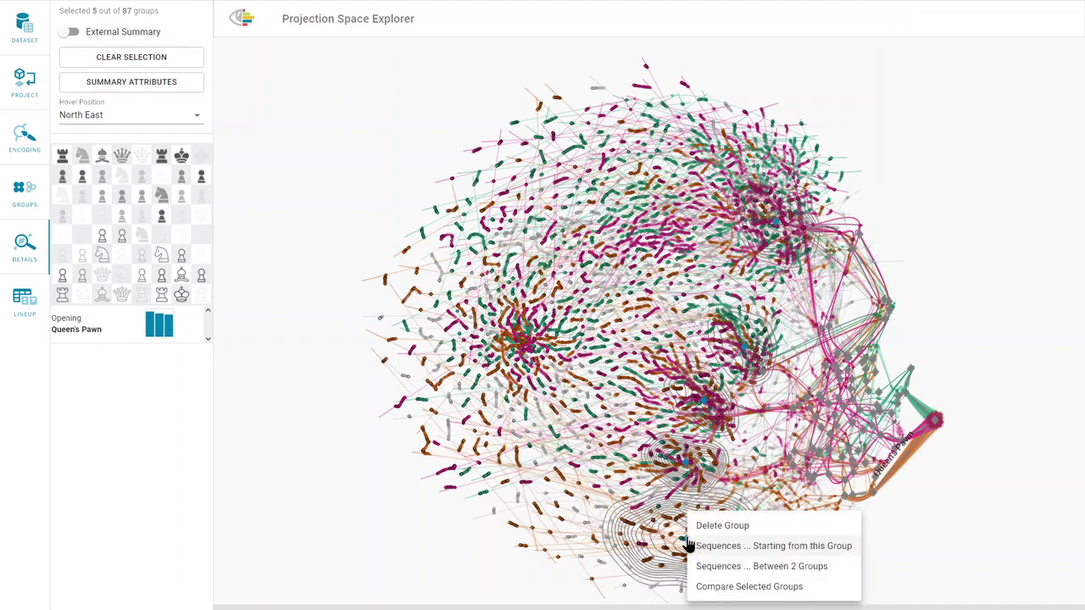
click(732, 587)
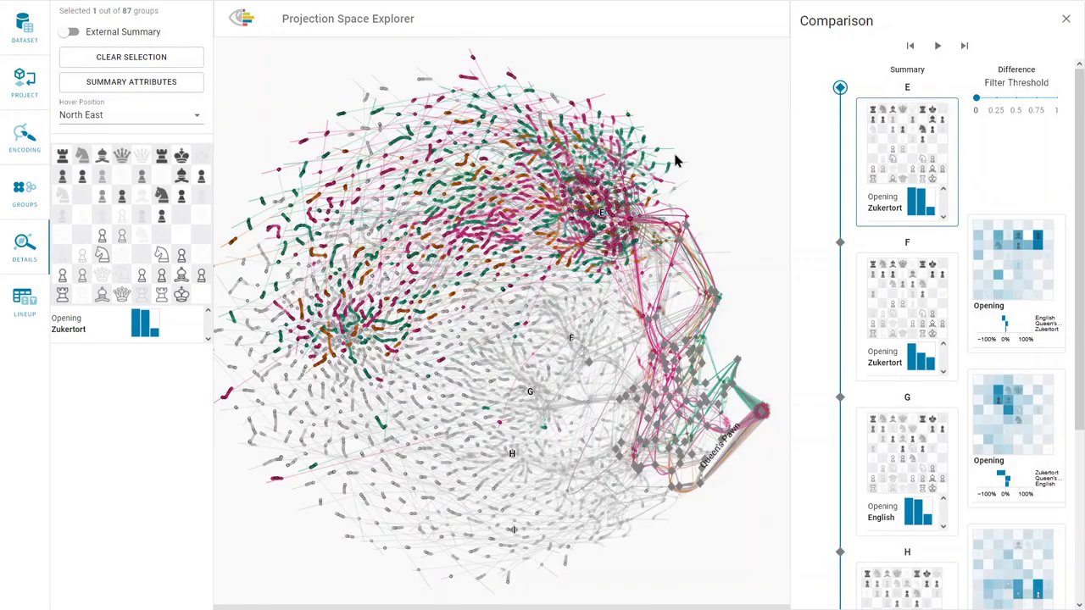
Step: Step the comparison forward from E through F, G and H to the final group
mouse_move(609, 202)
click(963, 47)
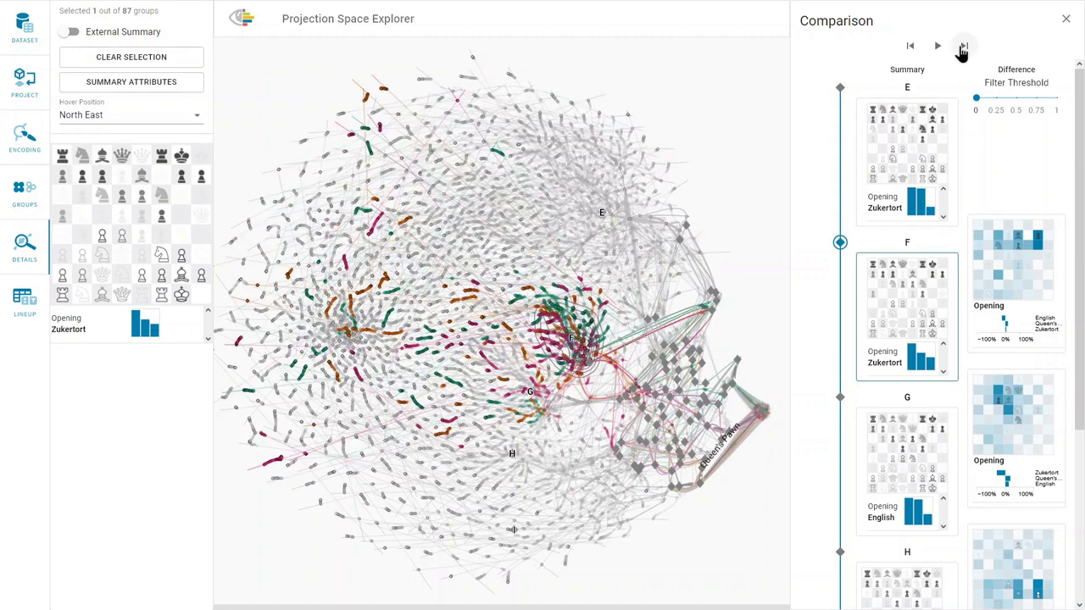
click(963, 47)
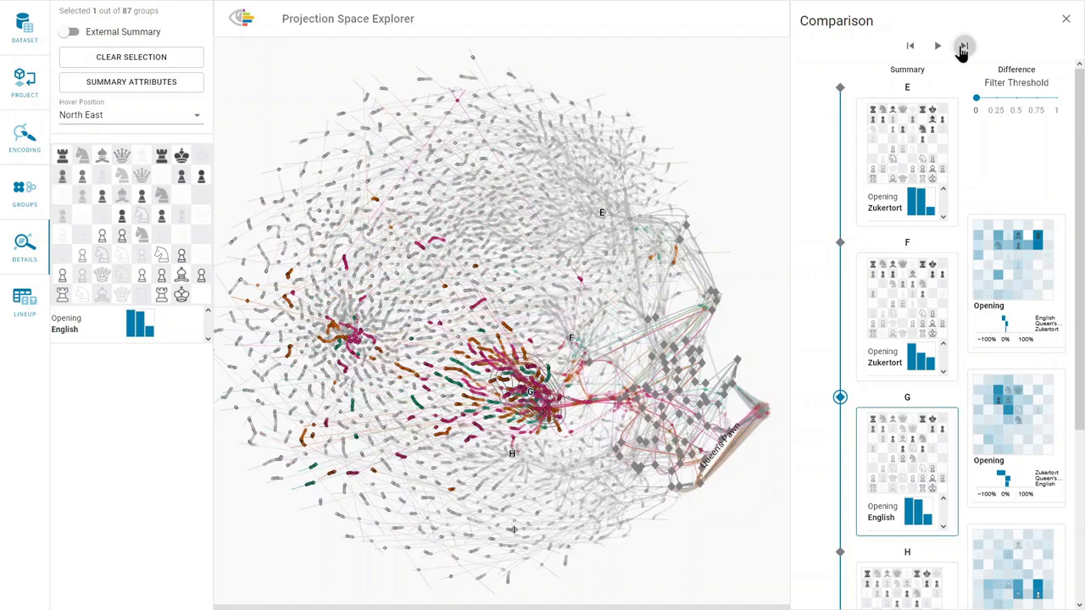
click(963, 47)
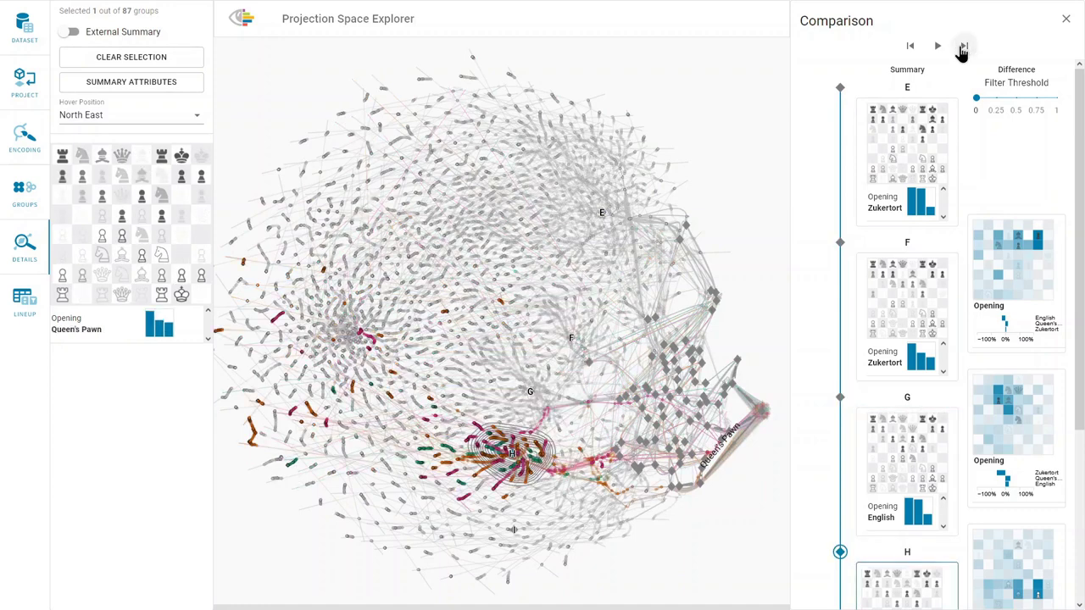
click(963, 49)
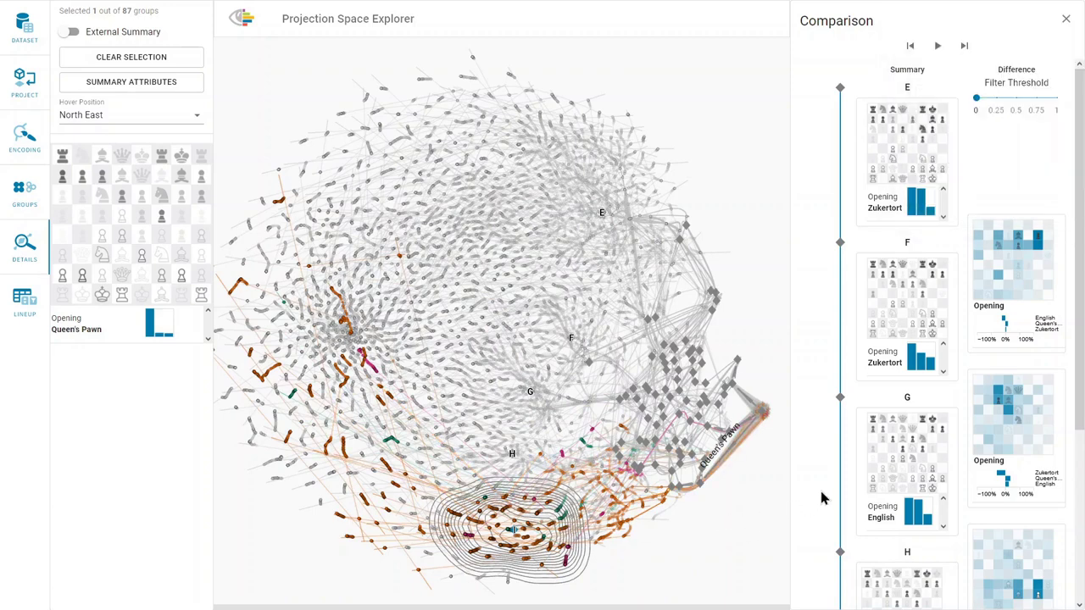
Step: Scroll the comparison to group I's Queen's Pawn card and zoom onto the Zukertort, English and Queen's Pawn branches
scroll(821, 498, down, 3)
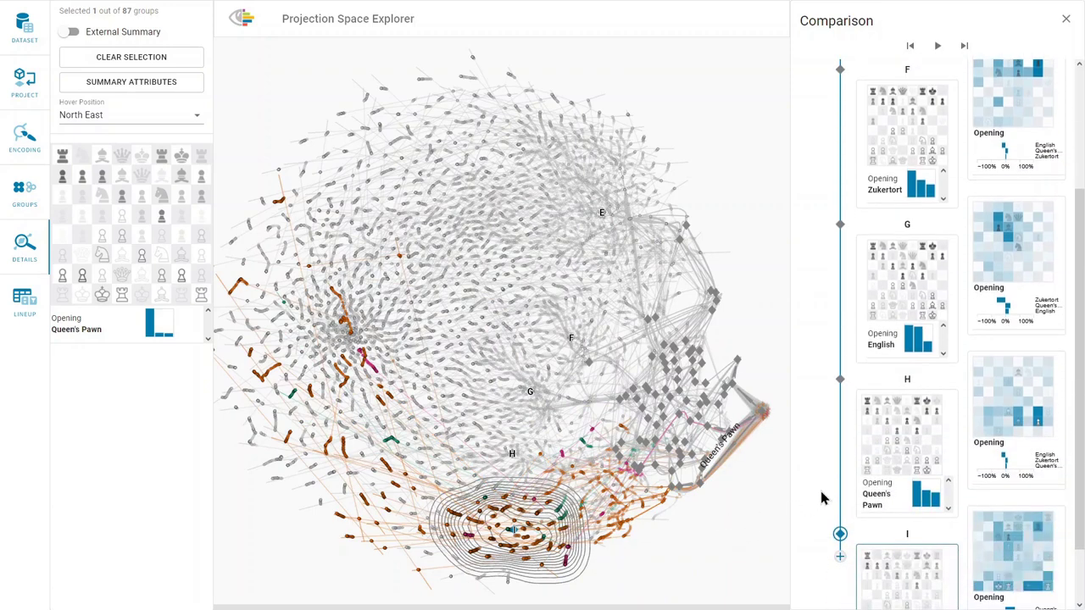
scroll(821, 499, down, 1)
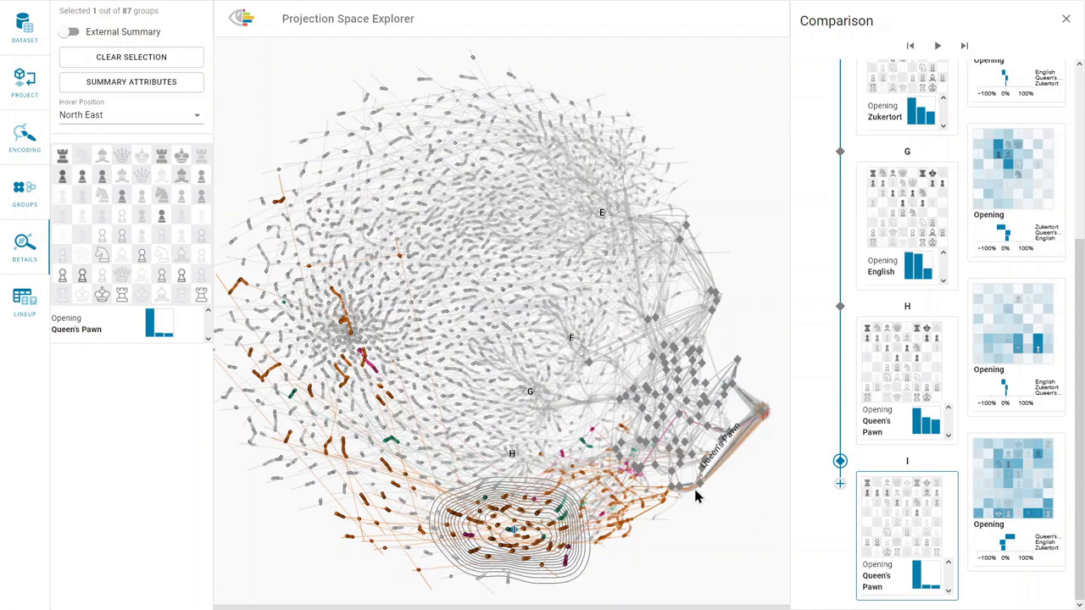
scroll(778, 428, up, 4)
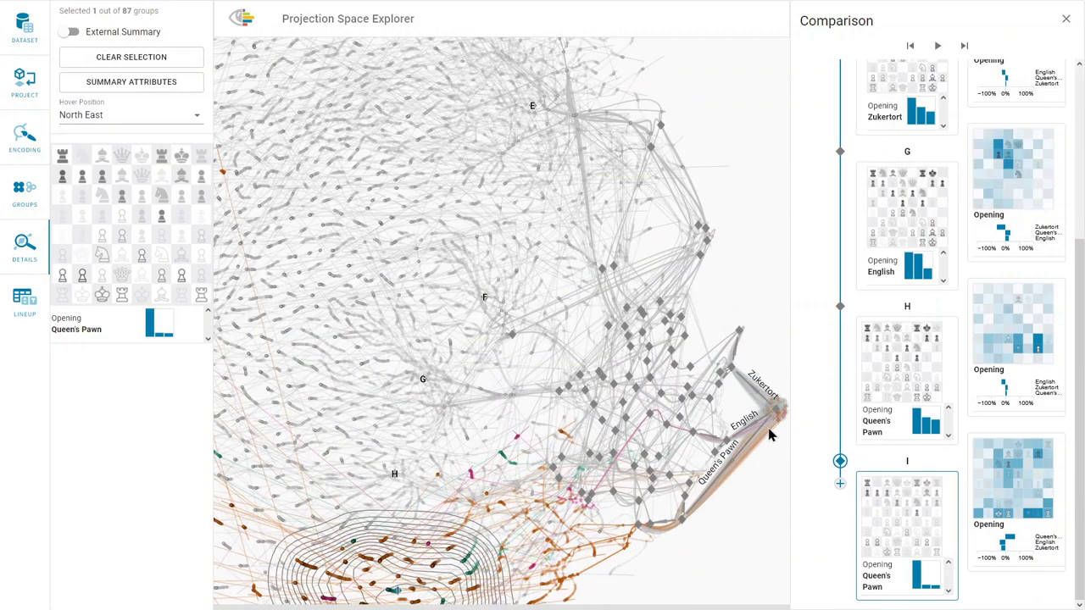